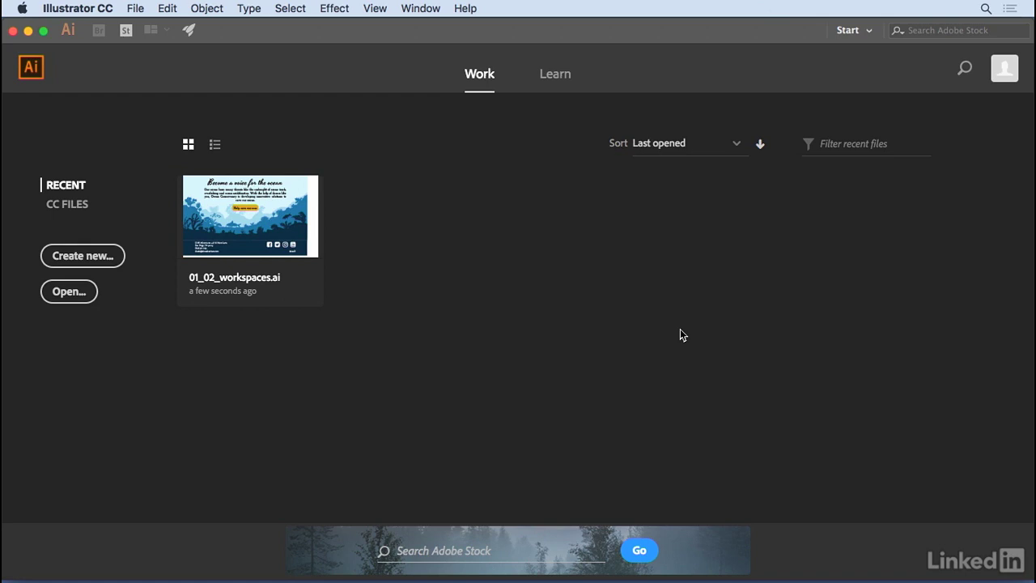
# - Start a new document from the Mobile presets with a width of 480 px and a height of 2000 px
pyautogui.click(134, 9)
pyautogui.click(152, 27)
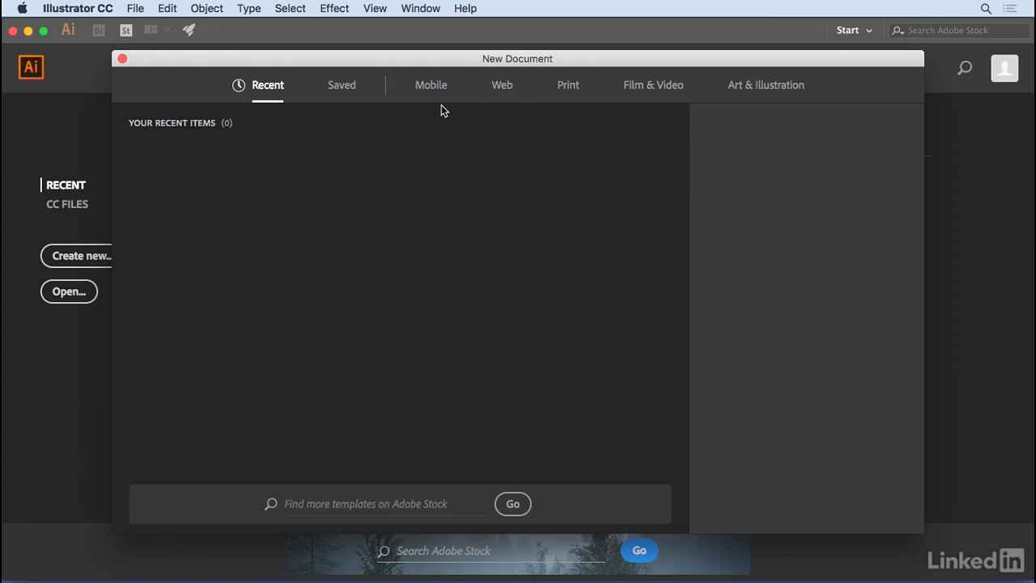
pyautogui.click(430, 87)
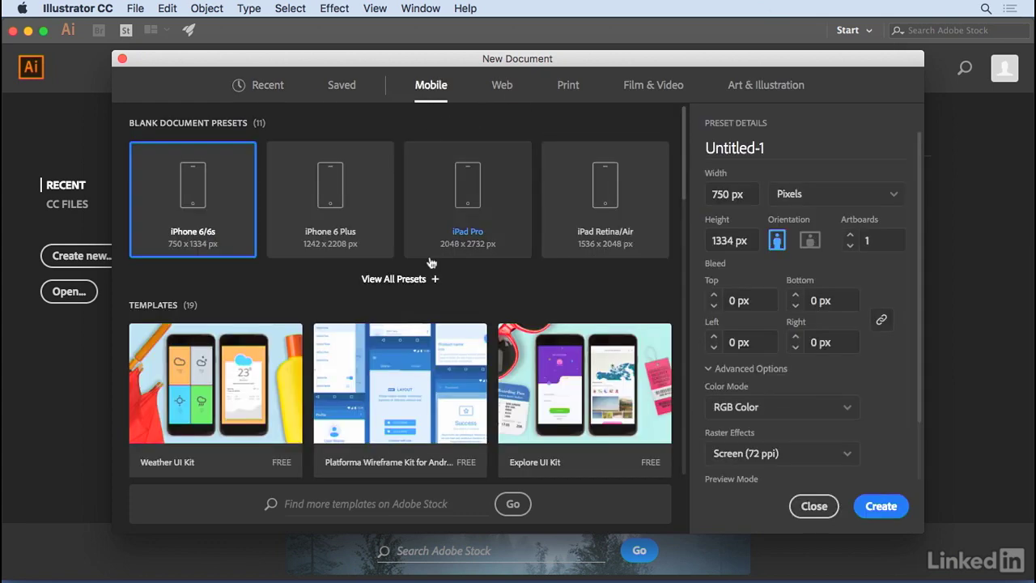
pyautogui.click(416, 280)
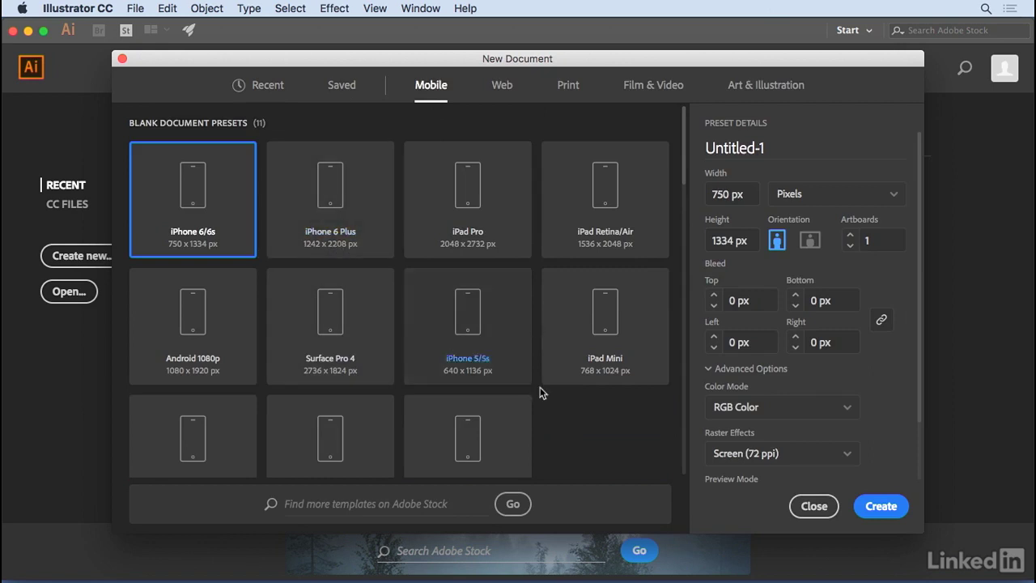
pyautogui.click(746, 194)
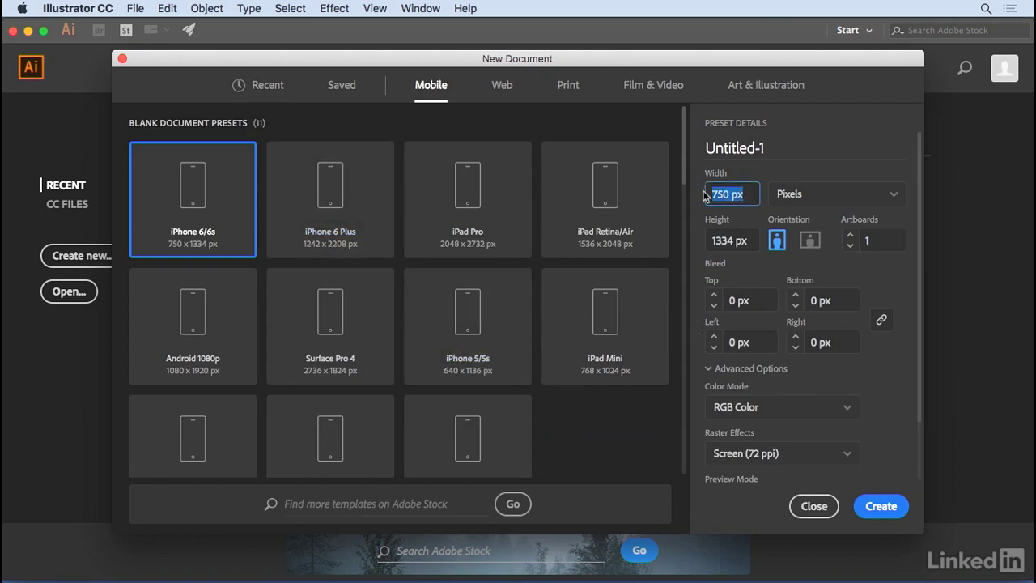
pyautogui.write('480')
pyautogui.click(753, 241)
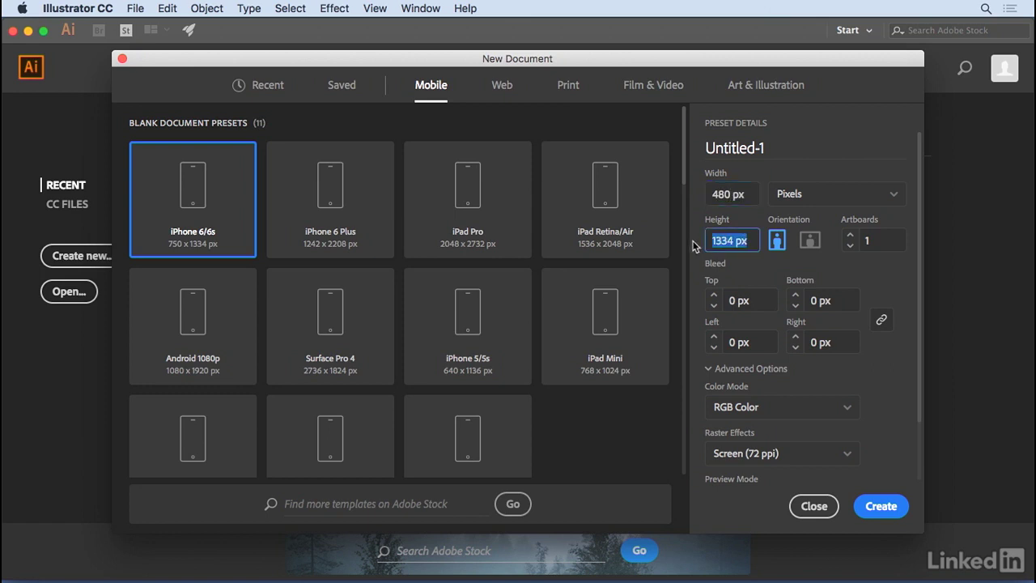
pyautogui.write('2000')
# - Set the new document's preview mode to Pixel and create the document
pyautogui.moveTo(919, 386); pyautogui.dragTo(920, 455)
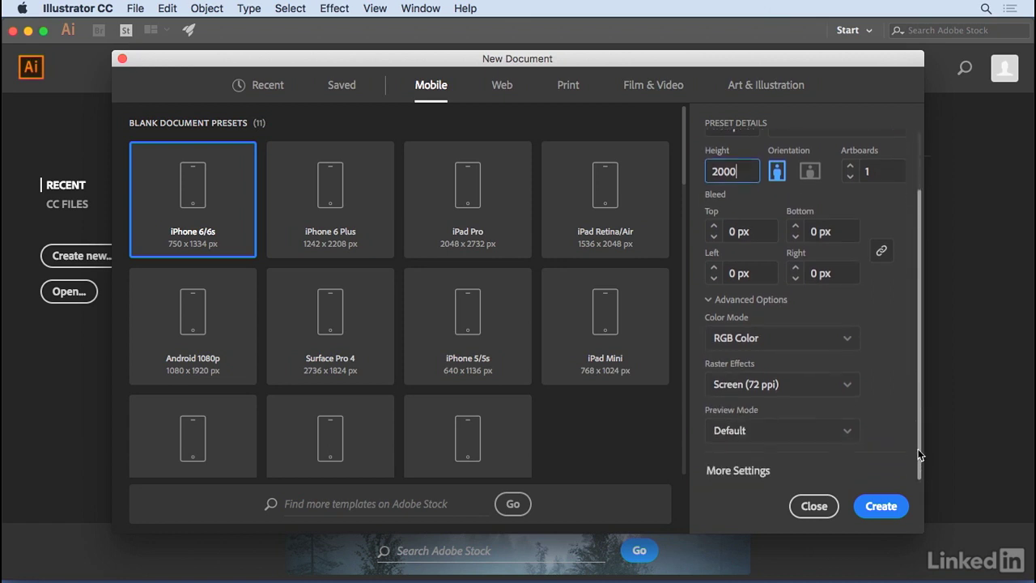
pyautogui.click(749, 430)
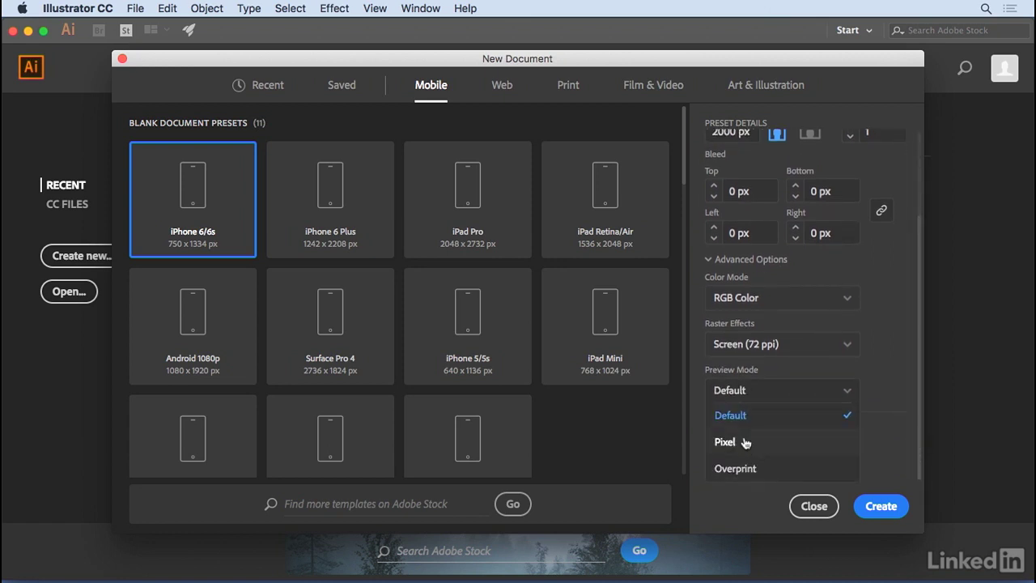
pyautogui.click(741, 444)
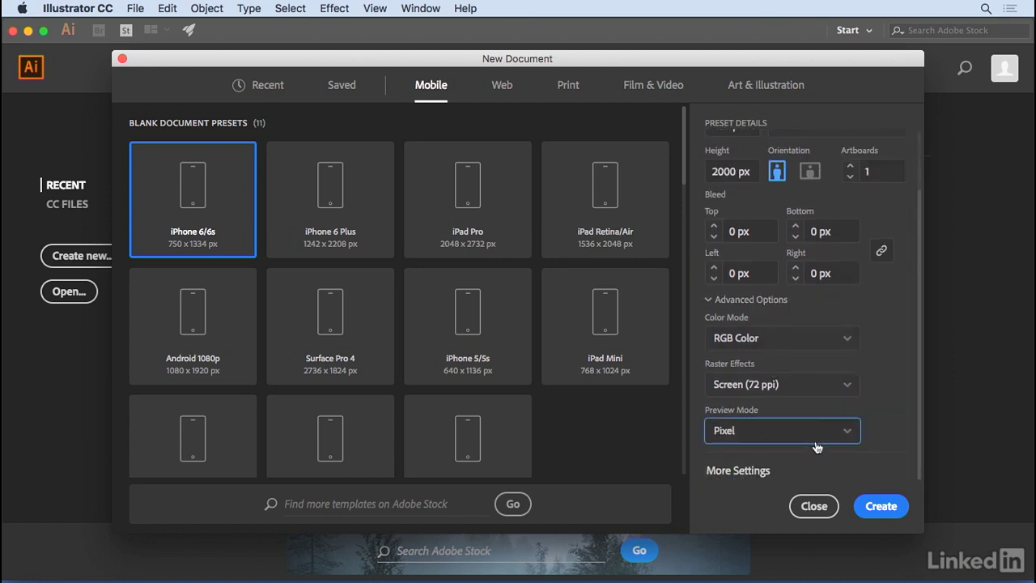
pyautogui.click(880, 507)
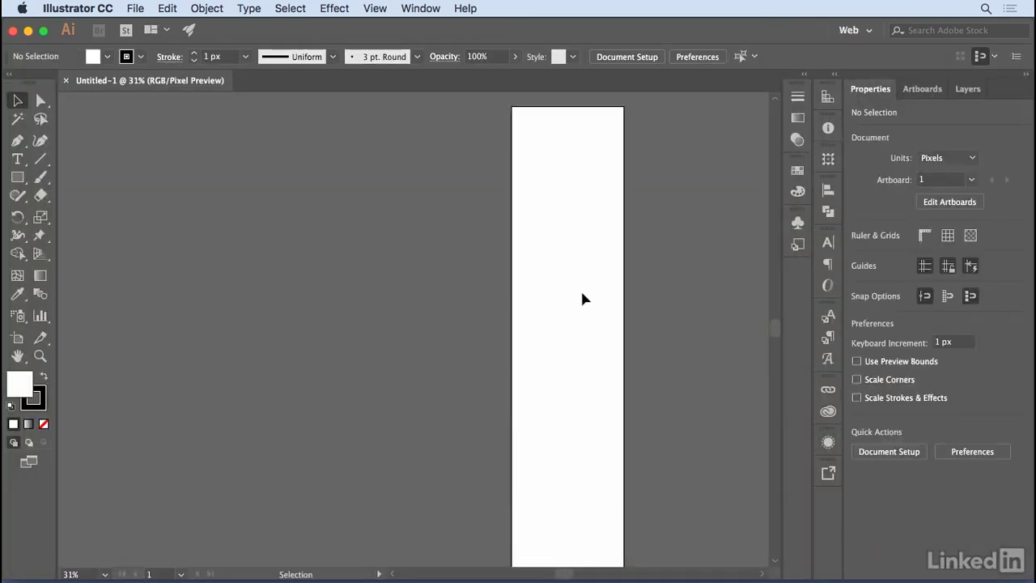
# - Rename Artboard 1 as "small"
pyautogui.press('space')
pyautogui.moveTo(581, 284); pyautogui.dragTo(310, 282)
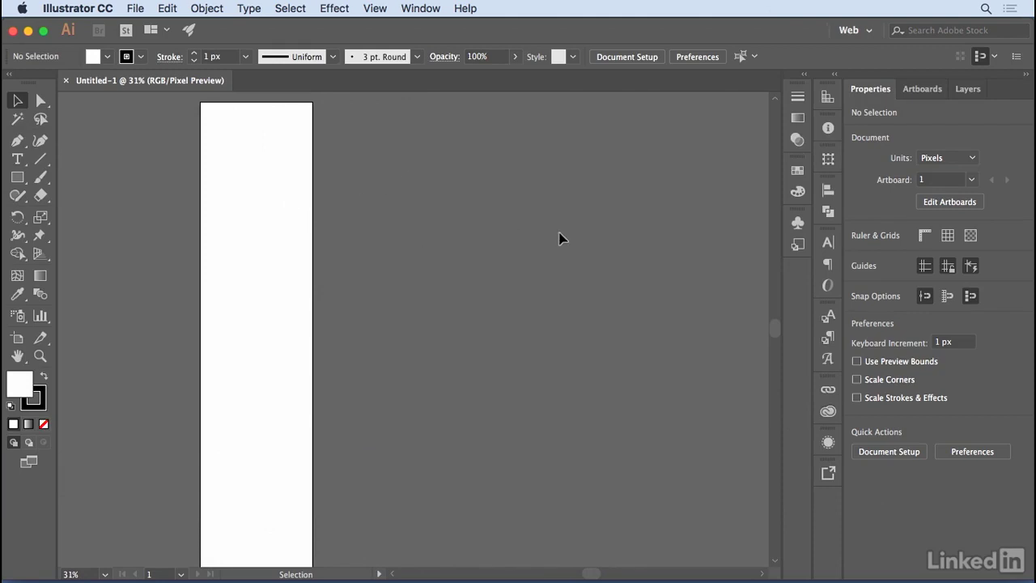
pyautogui.click(920, 91)
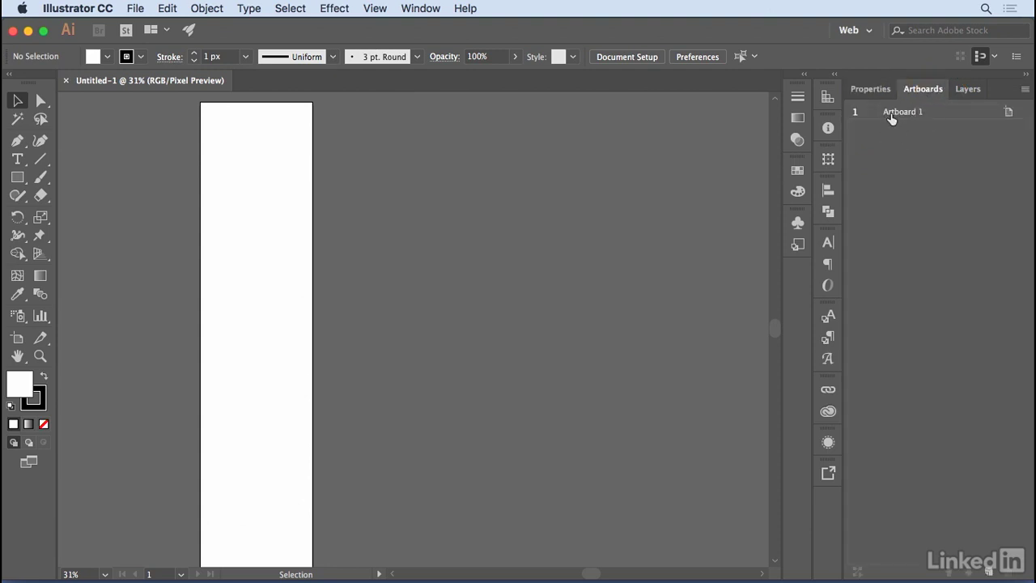
pyautogui.doubleClick(898, 111)
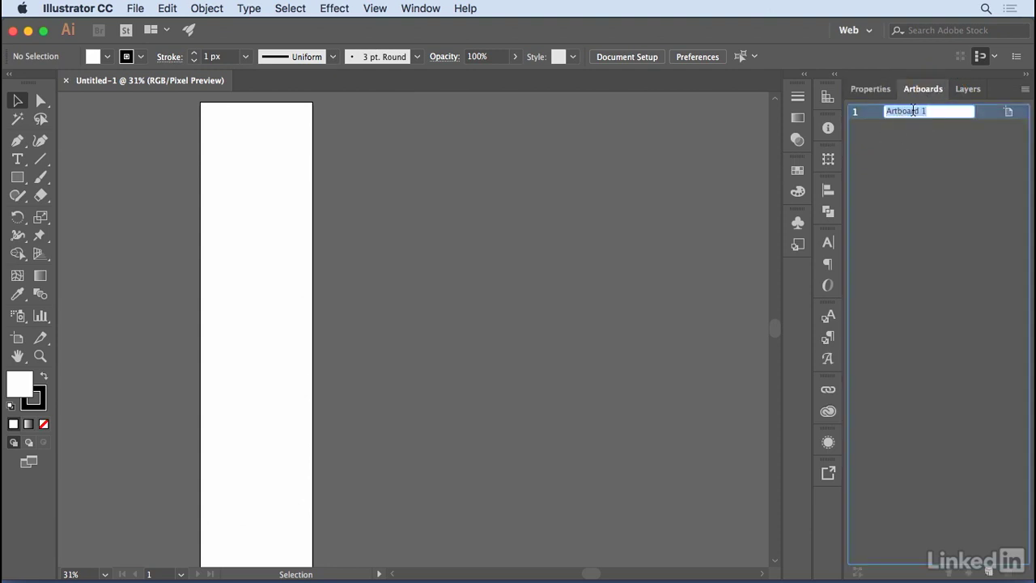
pyautogui.write('small')
pyautogui.press('Return')
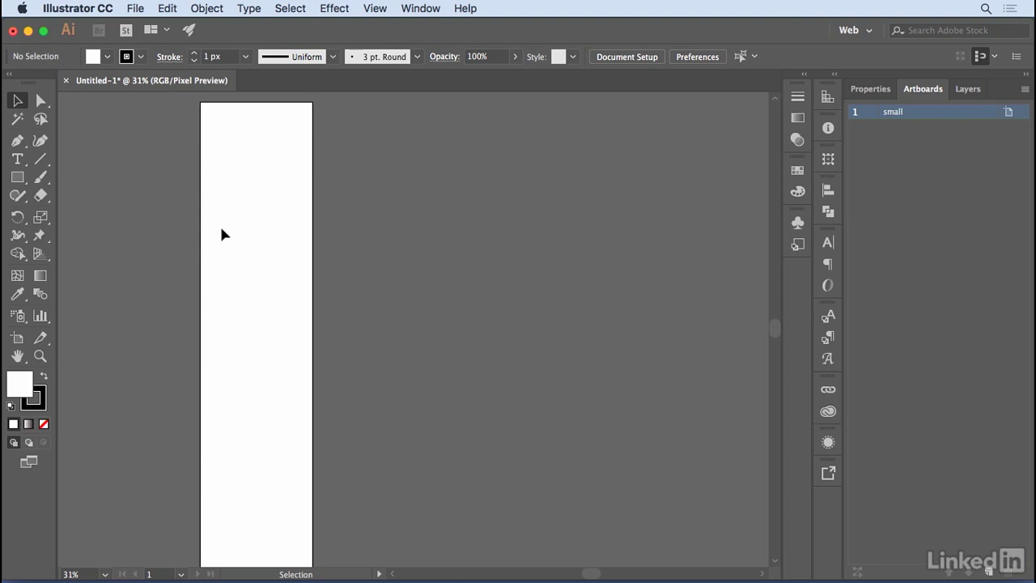
# - Duplicate the small artboard to the right of the original, level with it, and name the copy "medium"
pyautogui.click(19, 343)
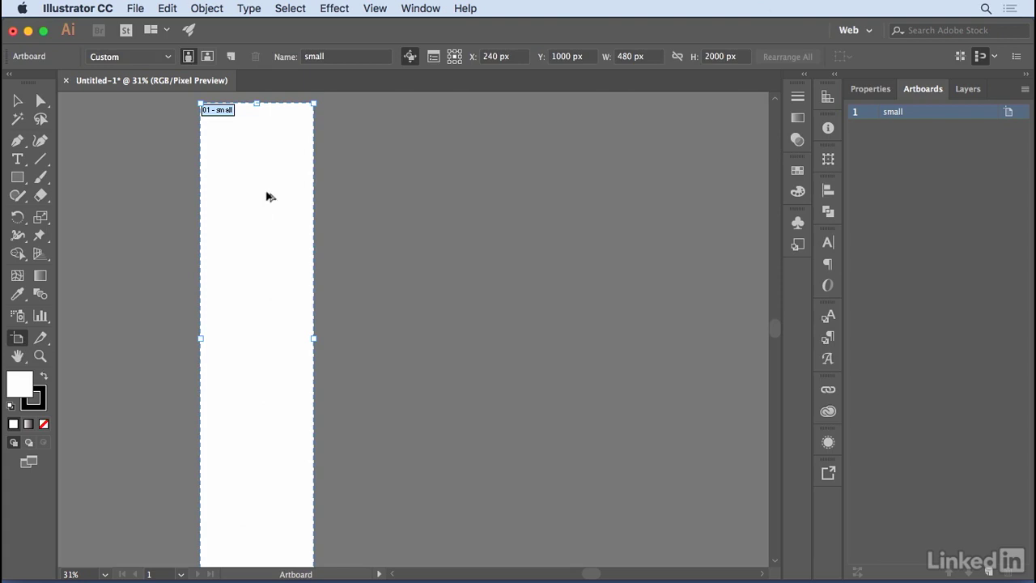
pyautogui.moveTo(270, 196); pyautogui.dragTo(413, 197)
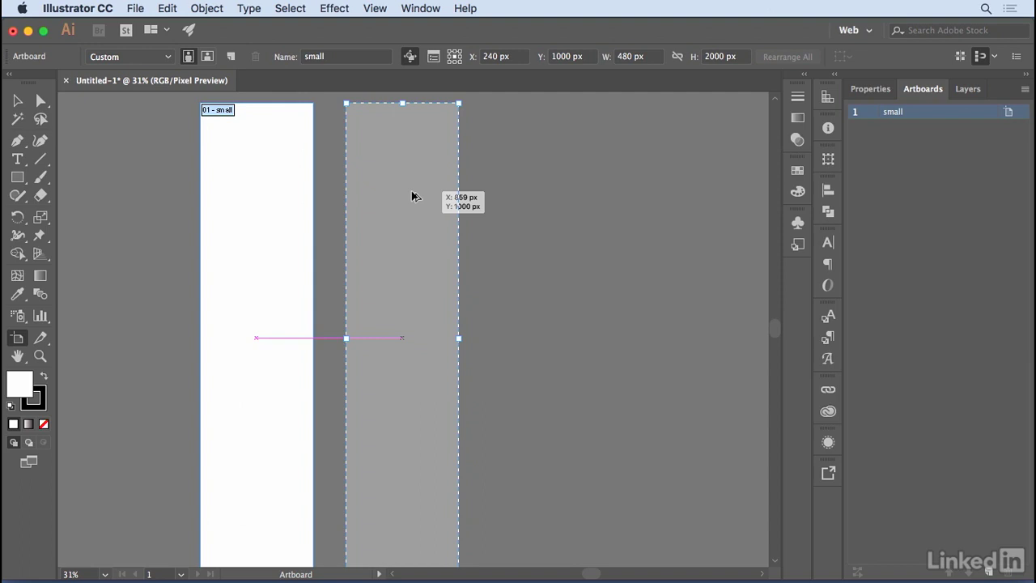
pyautogui.moveTo(413, 197); pyautogui.dragTo(413, 194)
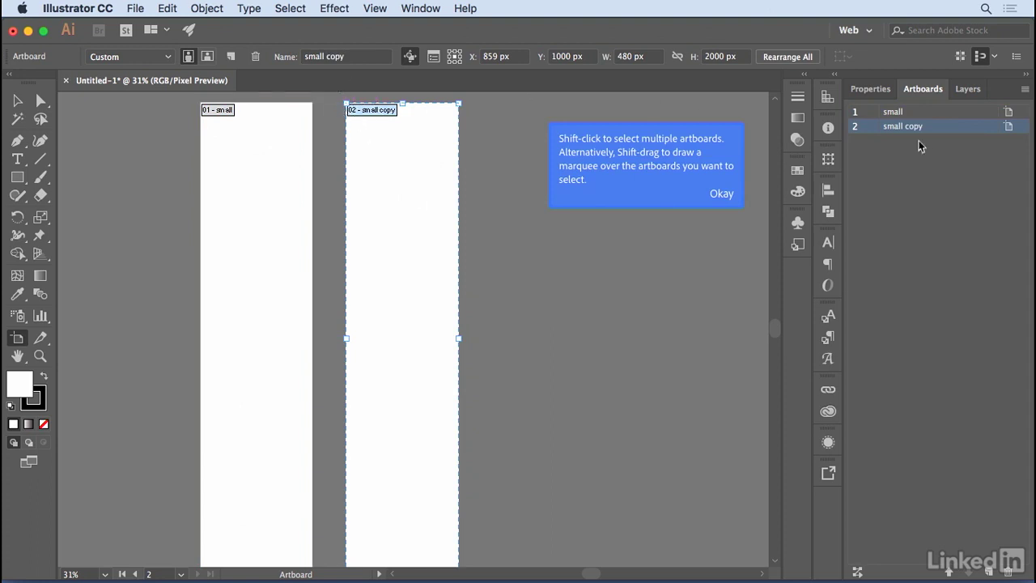
pyautogui.click(320, 58)
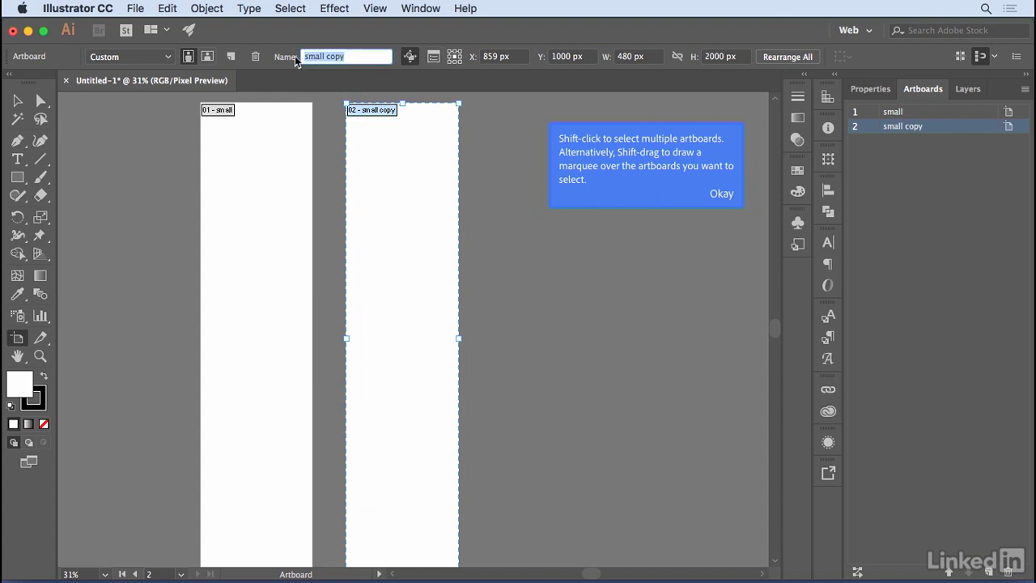
pyautogui.write('medium')
pyautogui.press('Return')
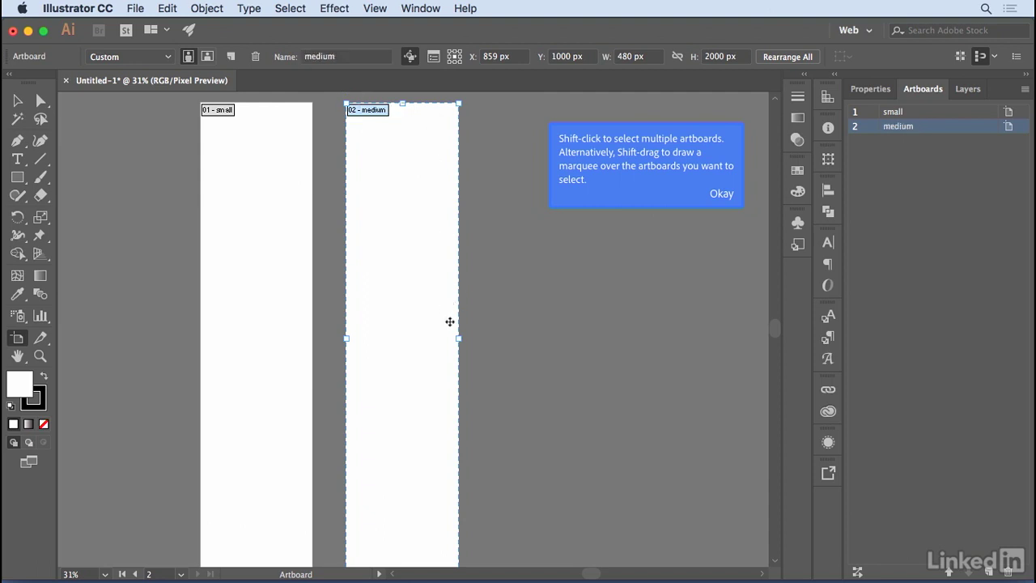
# - Resize the medium artboard to 768 px wide and 1000 px high, and align its top edge with the small artboard's
pyautogui.moveTo(459, 338); pyautogui.dragTo(627, 322)
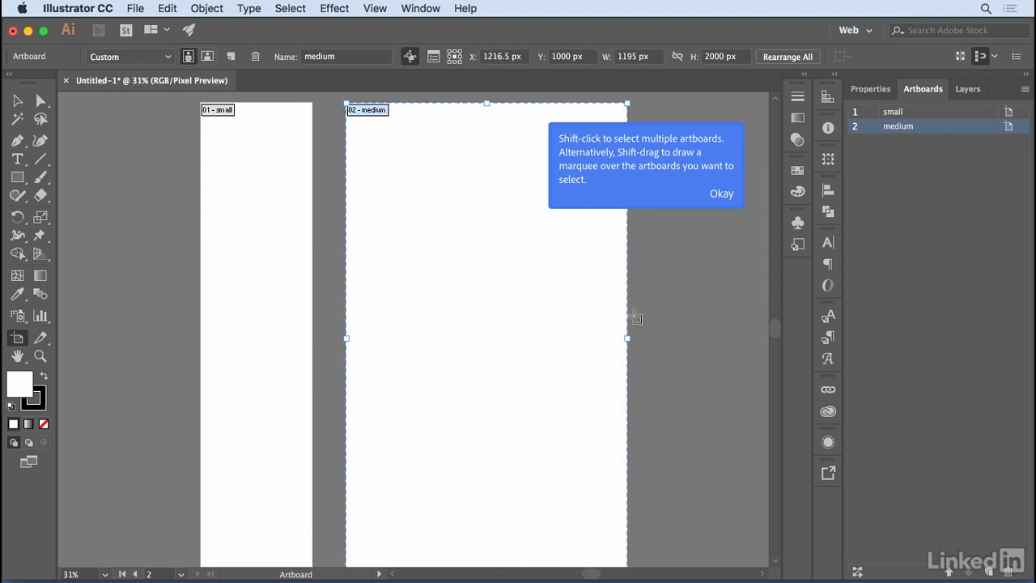
pyautogui.click(725, 198)
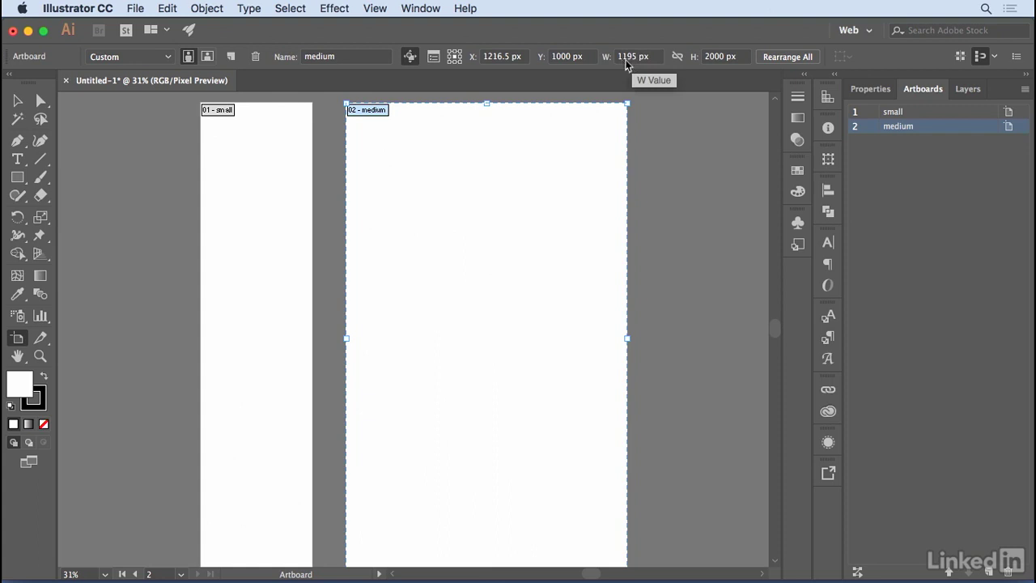
pyautogui.click(615, 56)
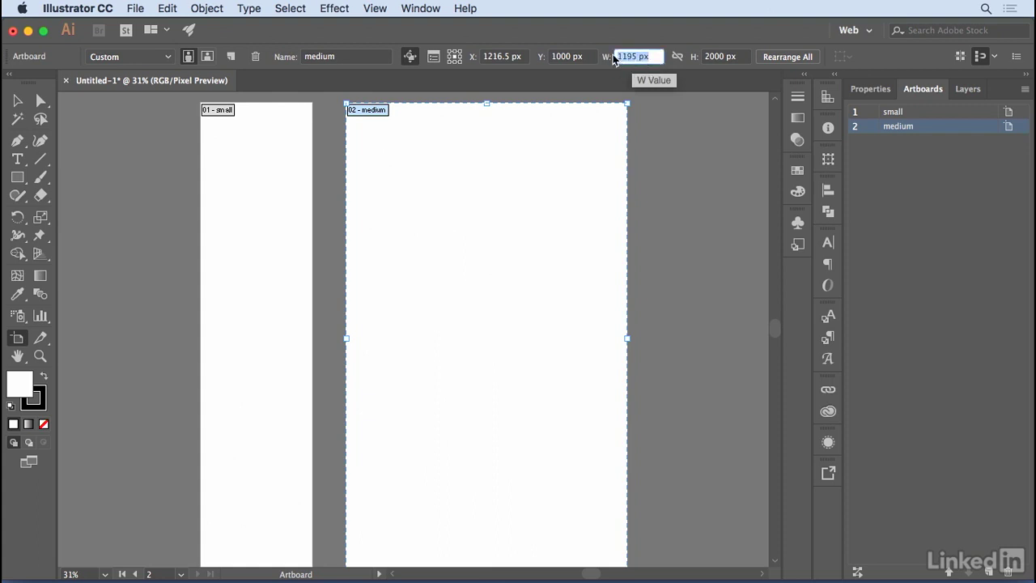
pyautogui.write('768')
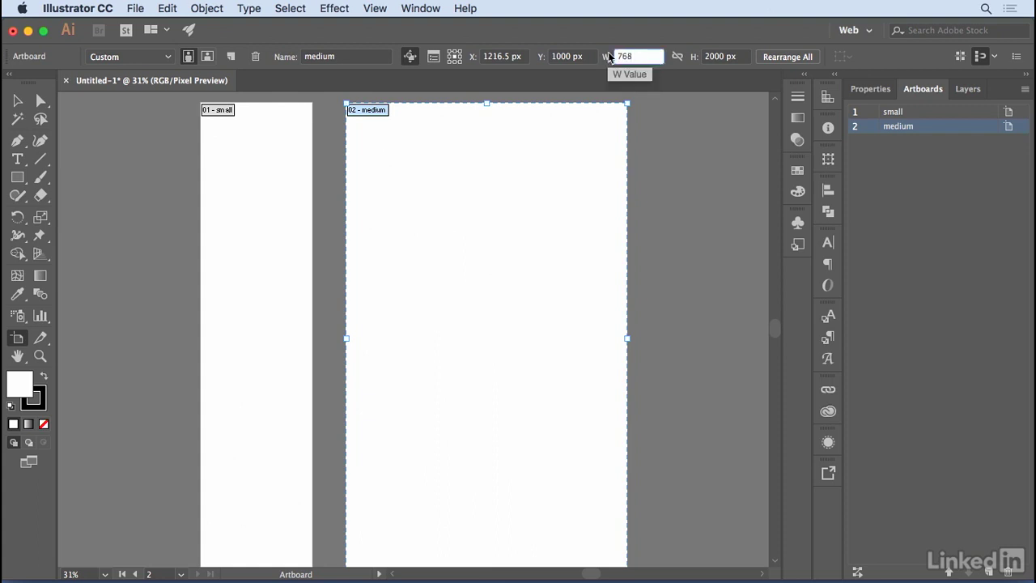
pyautogui.press('Return')
pyautogui.click(703, 58)
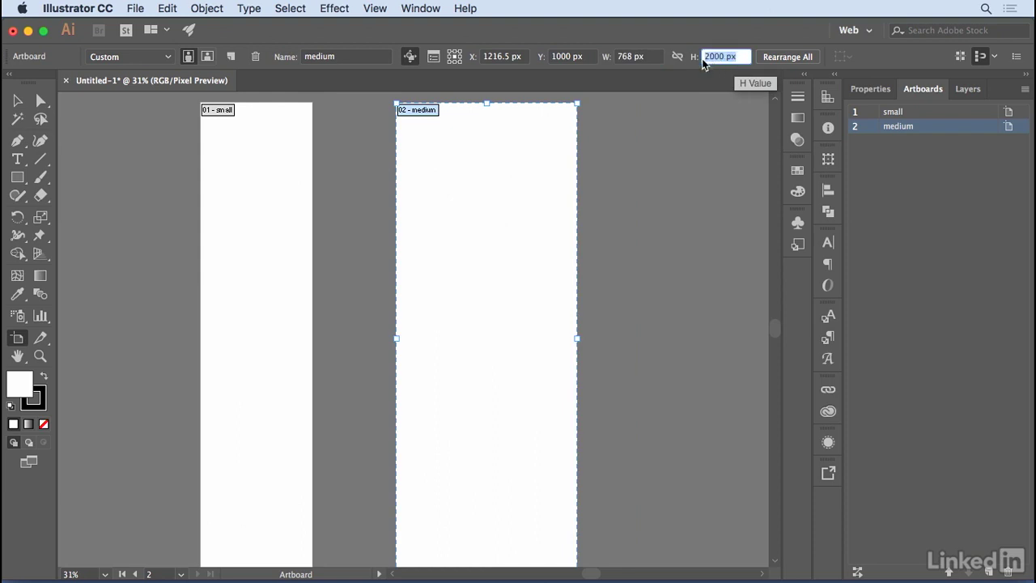
pyautogui.write('1000')
pyautogui.press('Return')
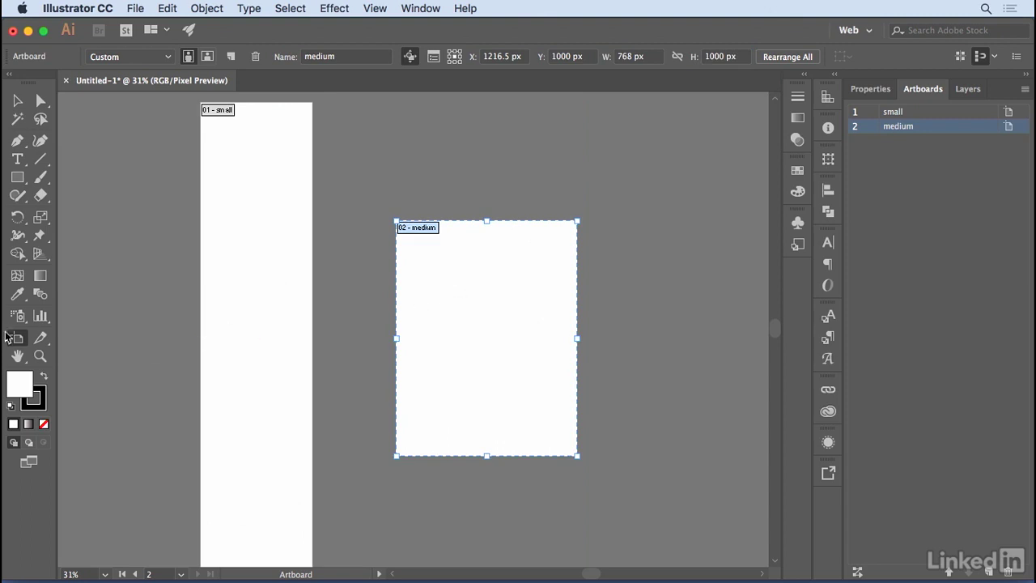
pyautogui.moveTo(474, 319); pyautogui.dragTo(428, 206)
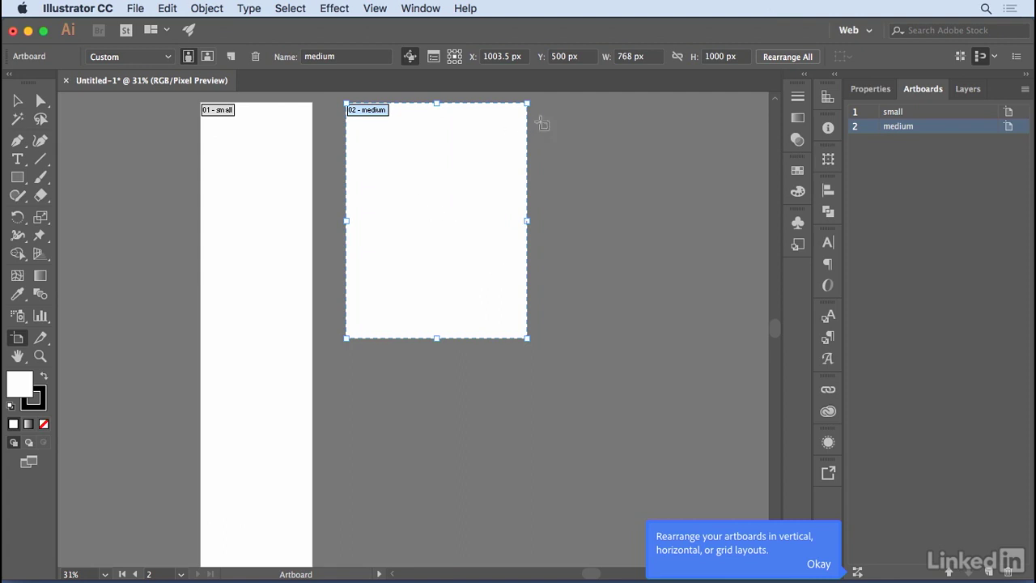
# - Draw a third artboard to the right of the medium one and set its size to 1366 px by 1000 px
pyautogui.click(576, 104)
pyautogui.moveTo(574, 103); pyautogui.dragTo(762, 467)
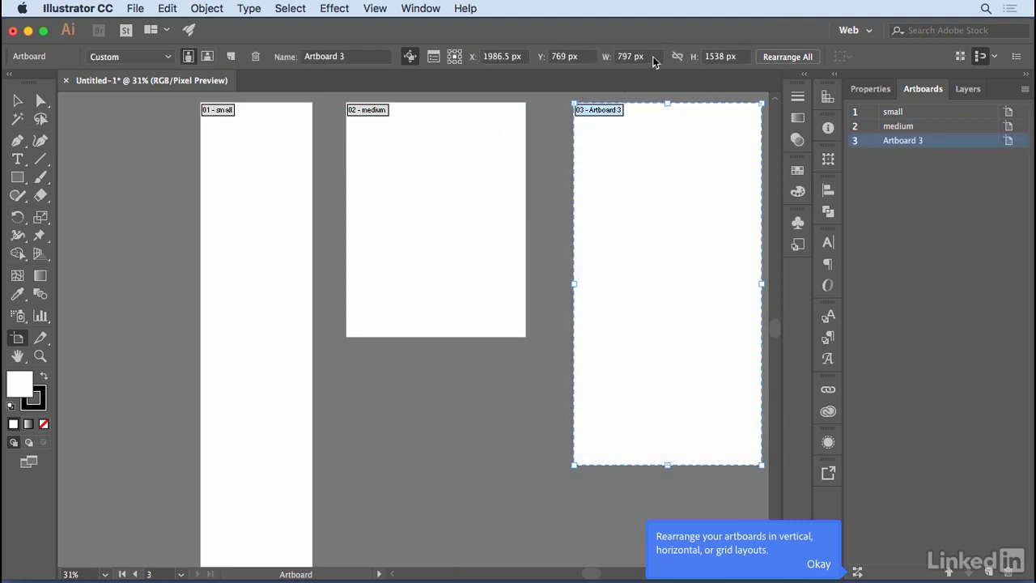
pyautogui.click(619, 57)
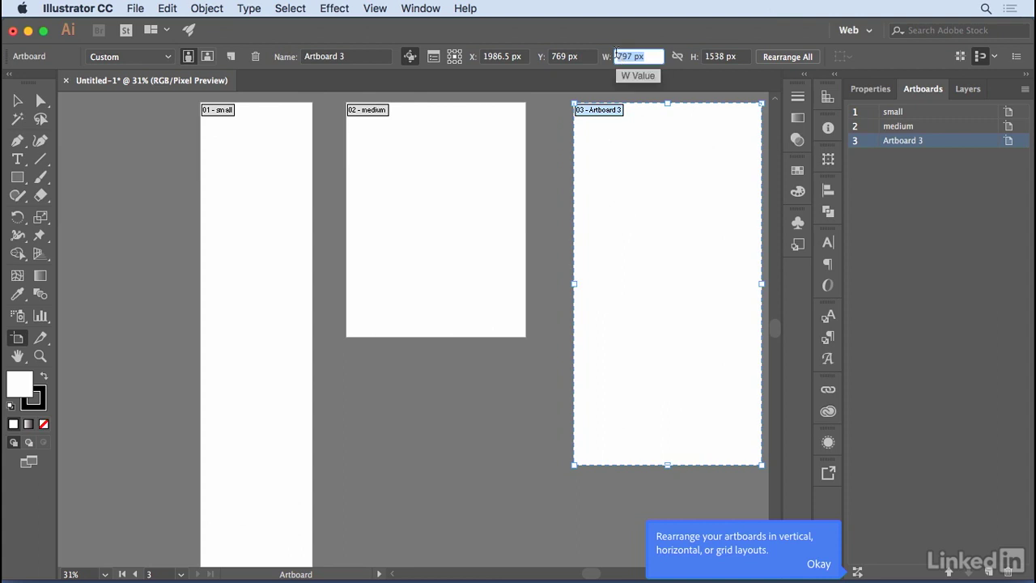
pyautogui.write('1366')
pyautogui.press('Return')
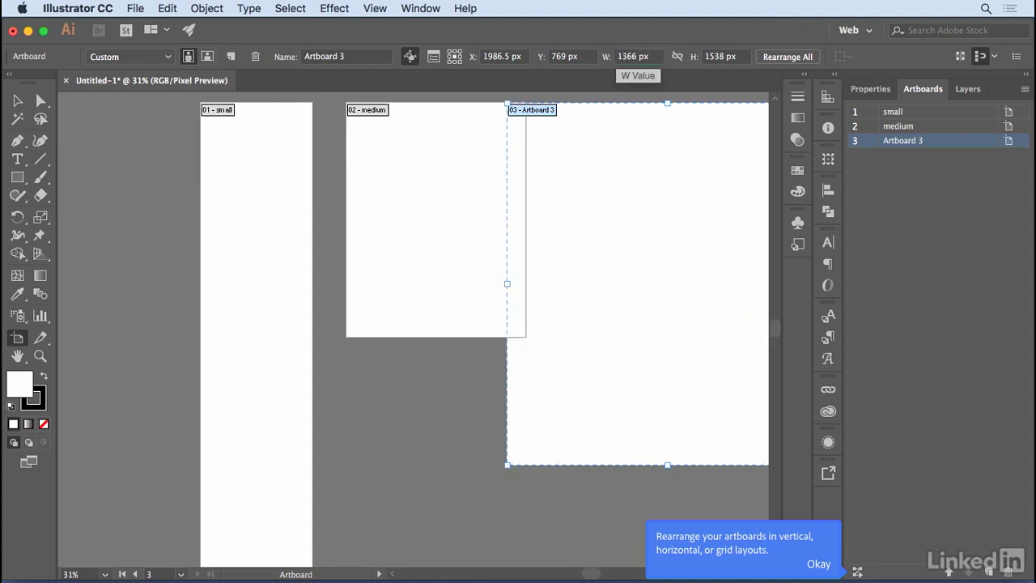
pyautogui.click(743, 58)
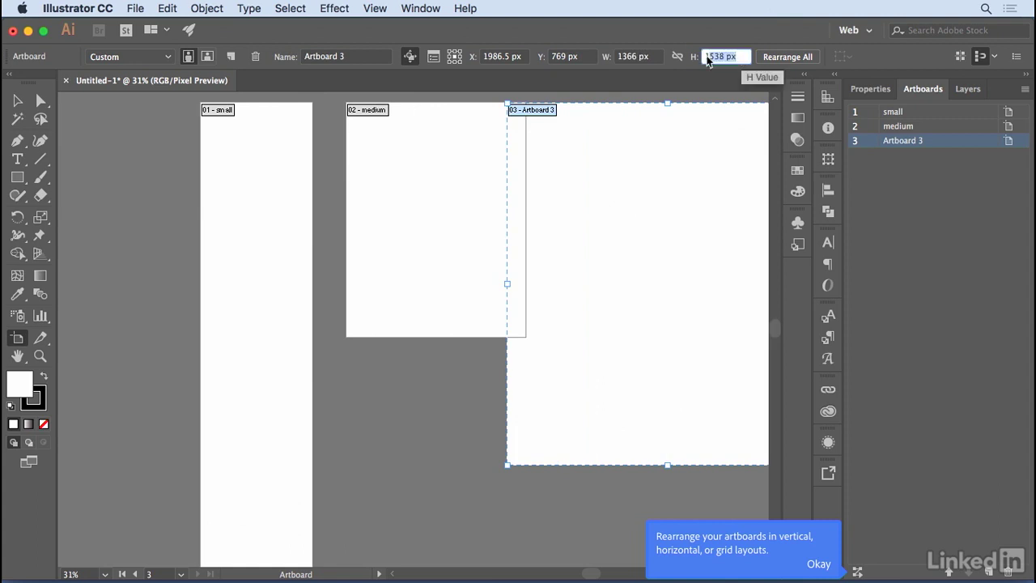
pyautogui.write('100')
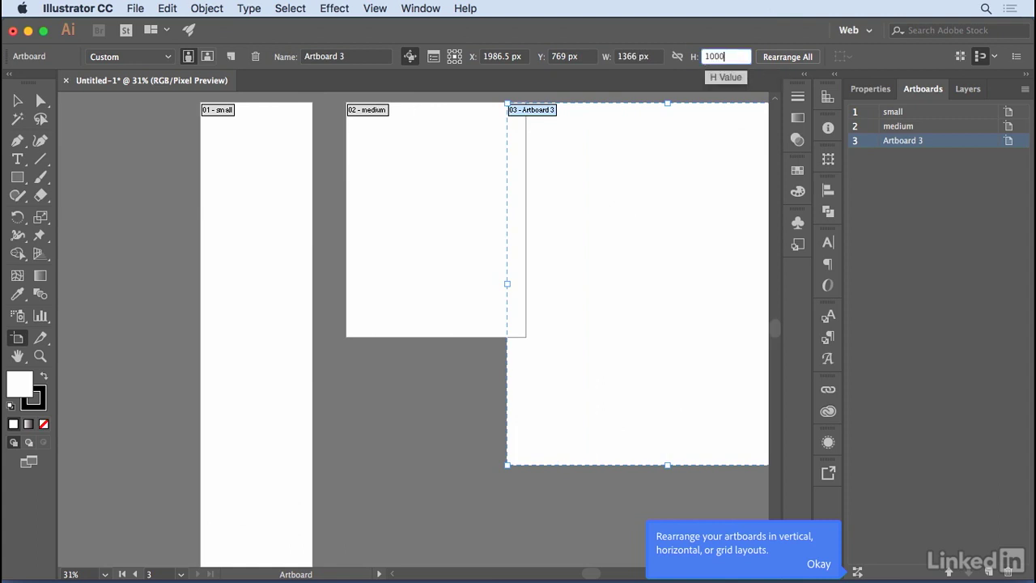
pyautogui.write('0')
pyautogui.press('Return')
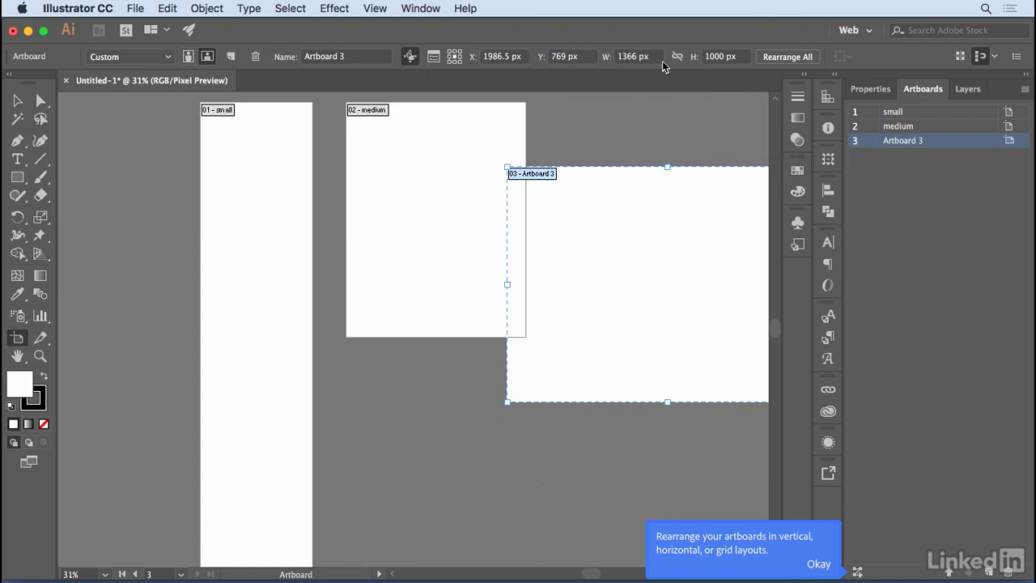
# - Name the third artboard "large" and move it clear of the medium artboard with their top edges aligned, then leave artboard editing
pyautogui.click(355, 55)
pyautogui.press('BackSpace')
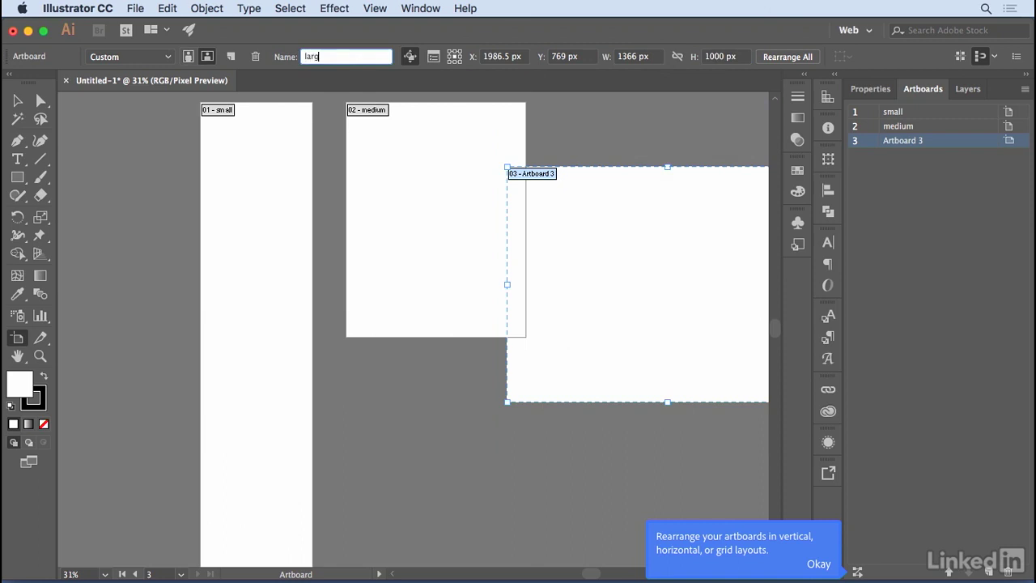
pyautogui.write('large')
pyautogui.press('Return')
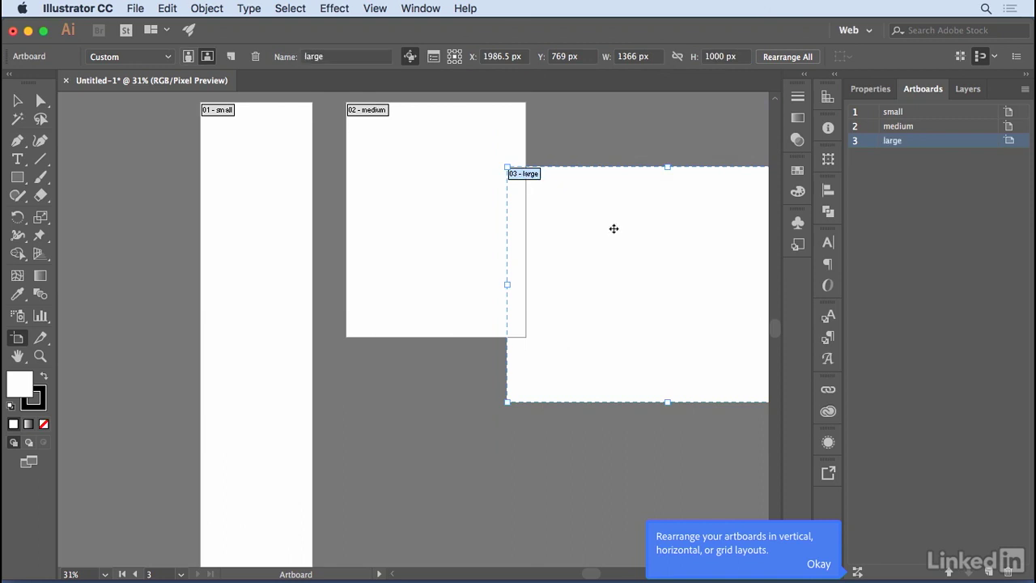
pyautogui.moveTo(601, 214); pyautogui.dragTo(643, 153)
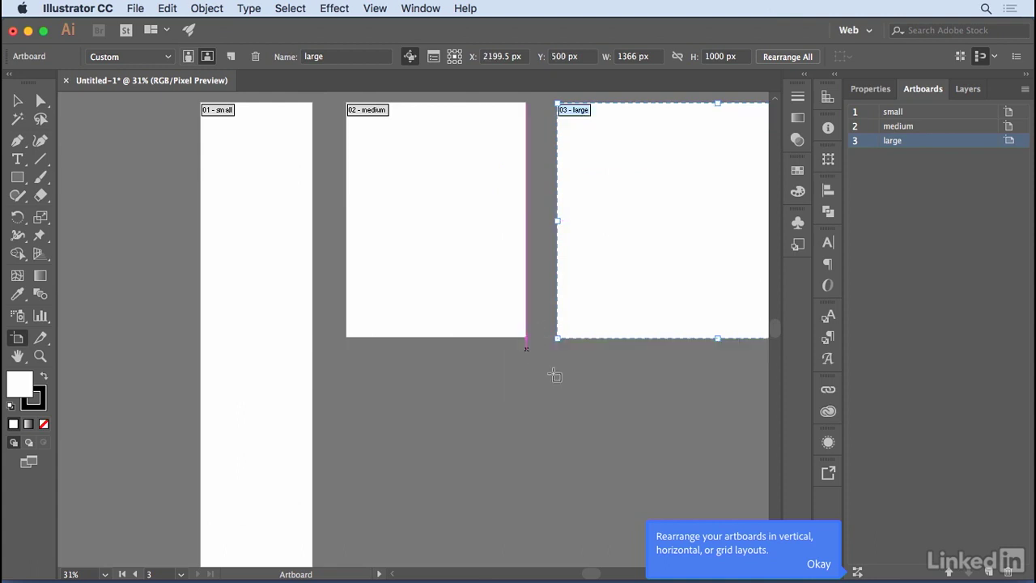
pyautogui.press('space')
pyautogui.moveTo(566, 386); pyautogui.dragTo(459, 389)
pyautogui.press('super+minus')
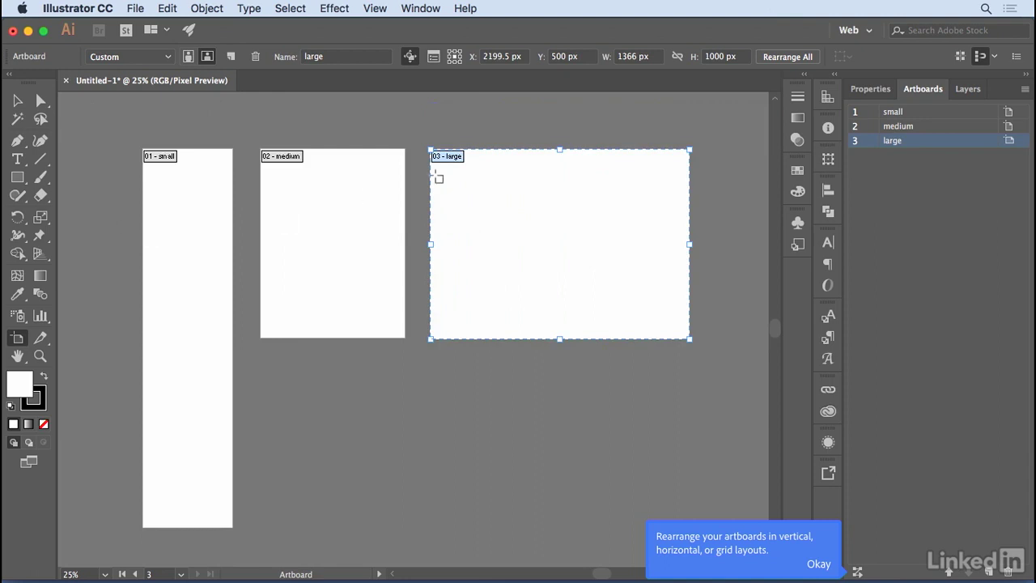
pyautogui.click(17, 100)
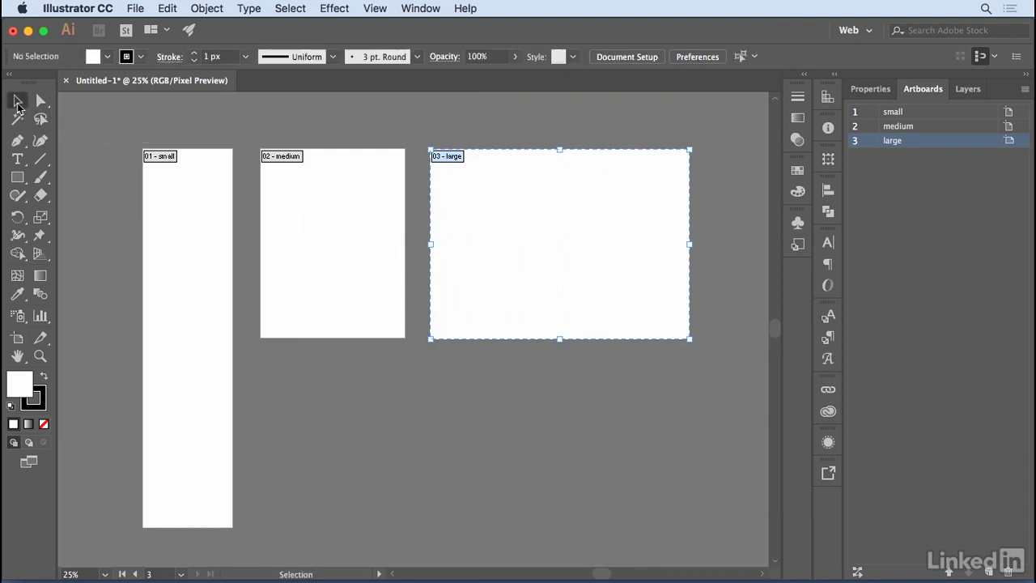